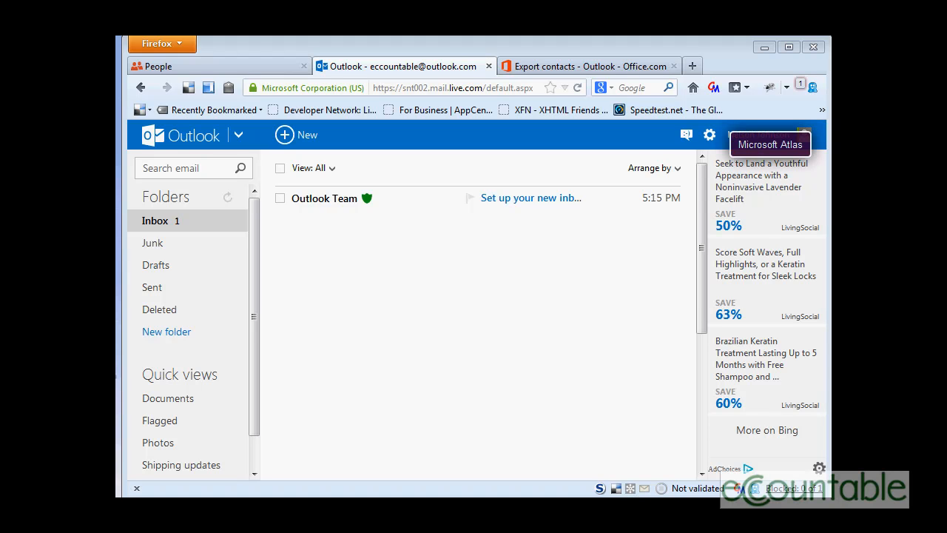
{"action": "mouse_move", "coordinate": [172, 182]}
{"action": "left_mouse_down"}
{"action": "mouse_move", "coordinate": [328, 107]}
{"action": "mouse_move", "coordinate": [335, 112]}
{"action": "left_mouse_up"}
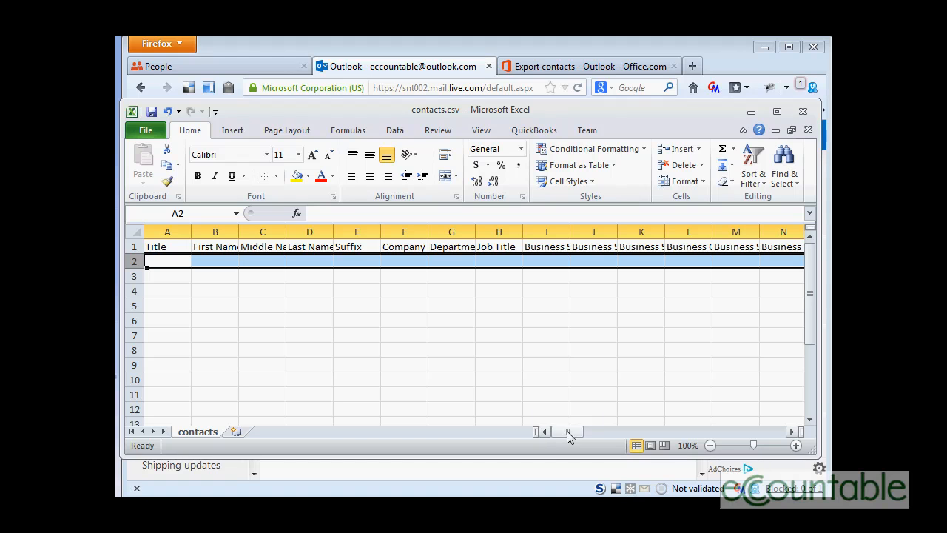
{"action": "left_click", "coordinate": [165, 260]}
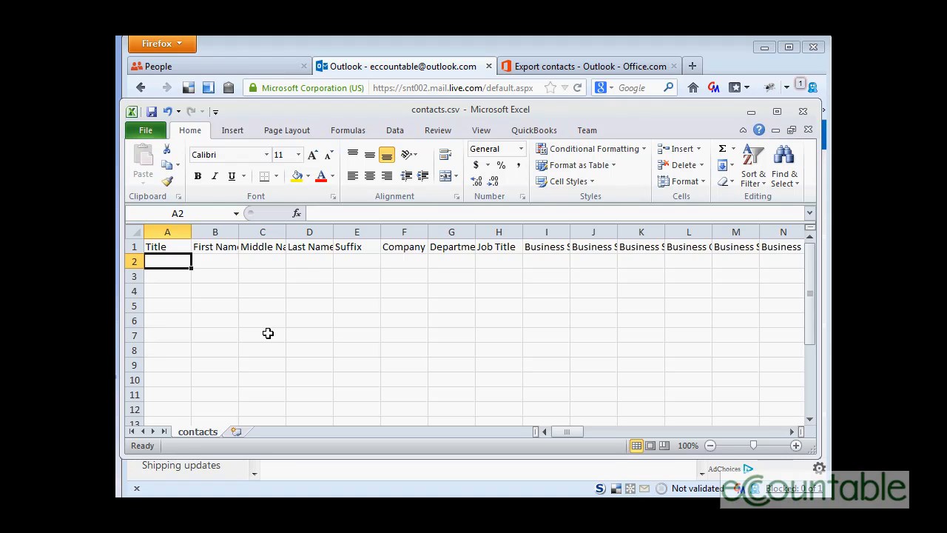
{"action": "key", "text": "Right"}
{"action": "key", "text": "Left"}
{"action": "key", "text": "Right"}
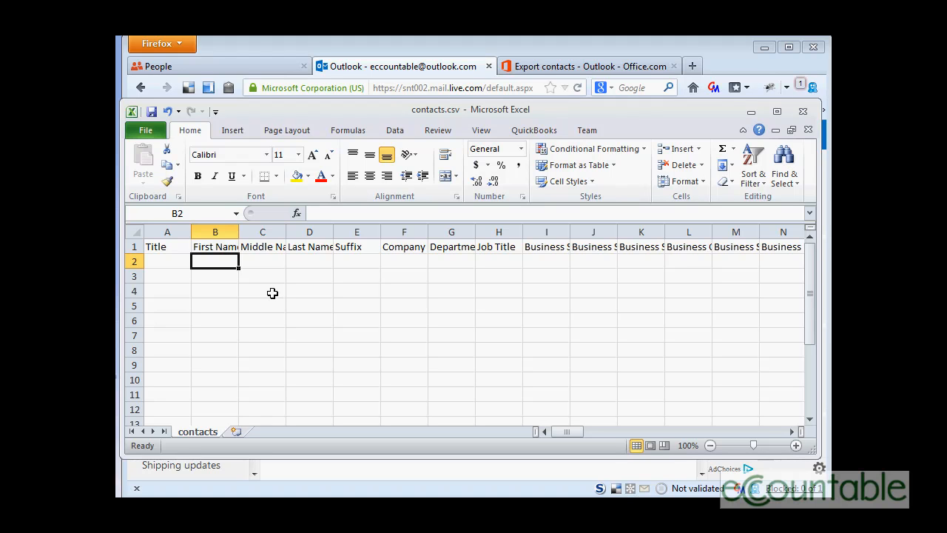
{"action": "type", "text": "nelson"}
Step: Enter Bob as first name, Smith as last name and anycompany as company in row 2
{"action": "key", "text": "BackSpace"}
{"action": "key", "text": "BackSpace"}
{"action": "key", "text": "BackSpace"}
{"action": "key", "text": "BackSpace"}
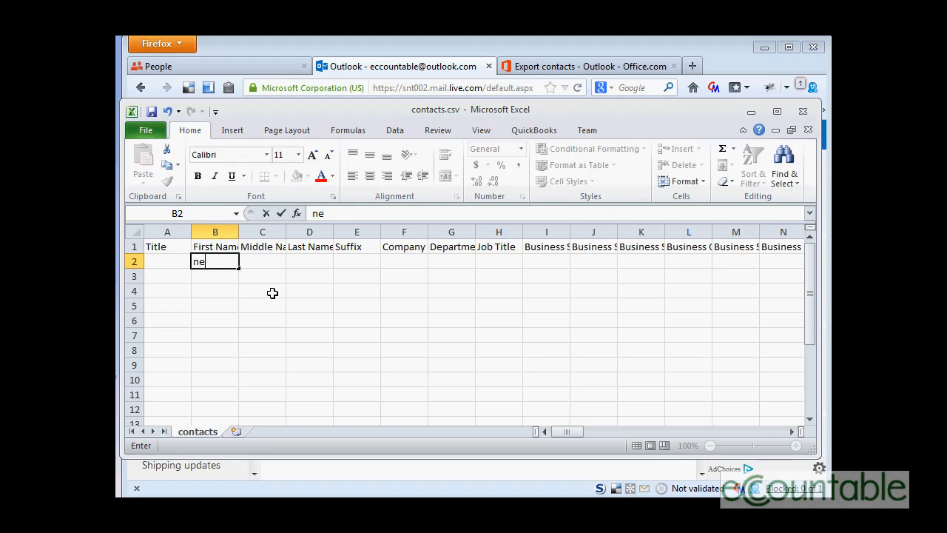
{"action": "key", "text": "BackSpace"}
{"action": "key", "text": "BackSpace"}
{"action": "type", "text": "Bob"}
{"action": "key", "text": "Tab"}
{"action": "key", "text": "Tab"}
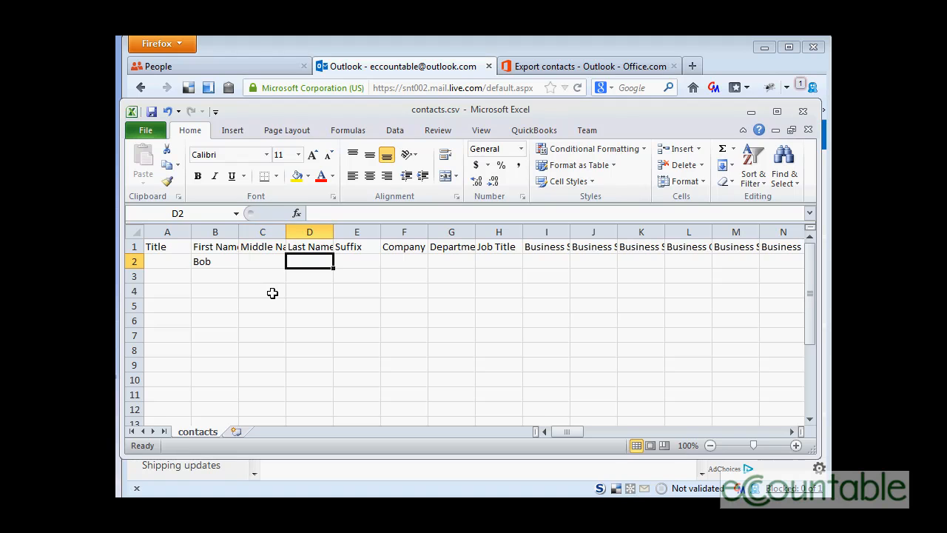
{"action": "type", "text": "Smit"}
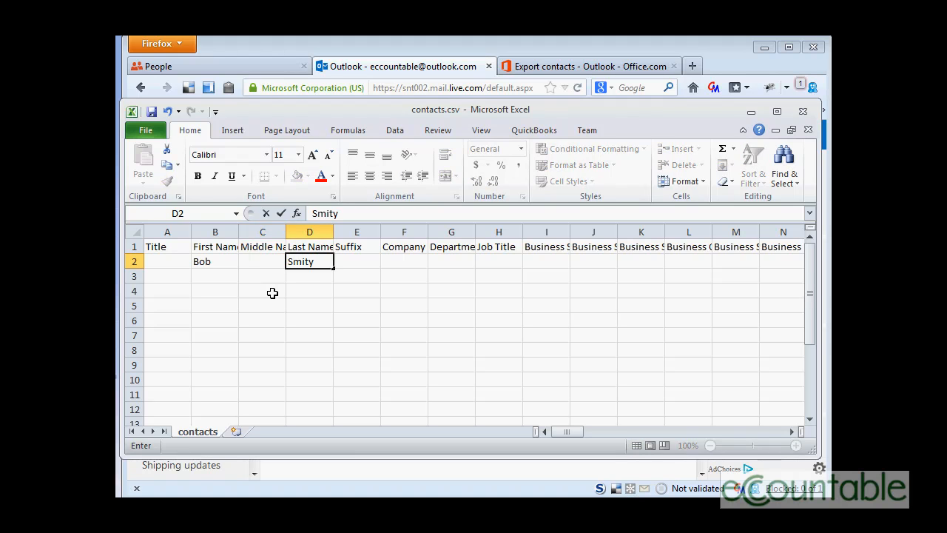
{"action": "type", "text": "h"}
{"action": "key", "text": "Tab"}
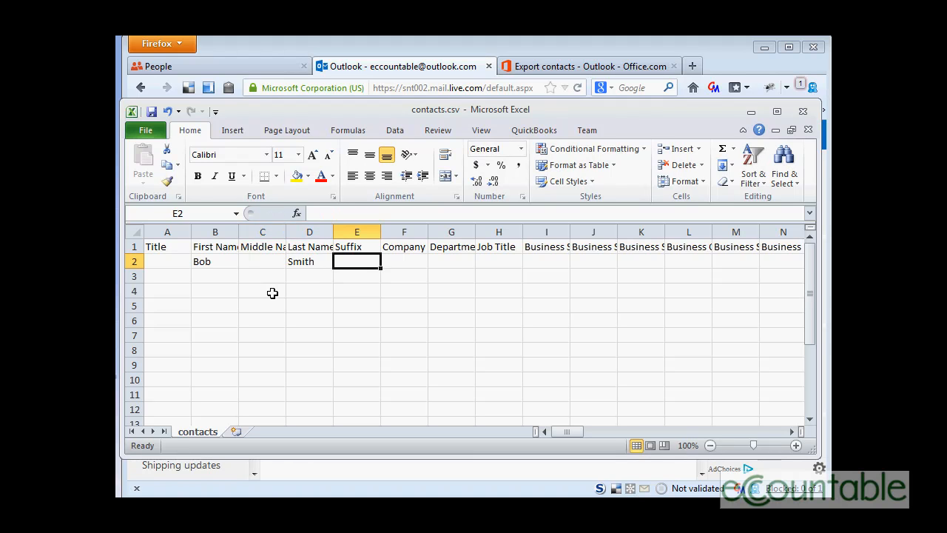
{"action": "key", "text": "Tab"}
{"action": "type", "text": "an"}
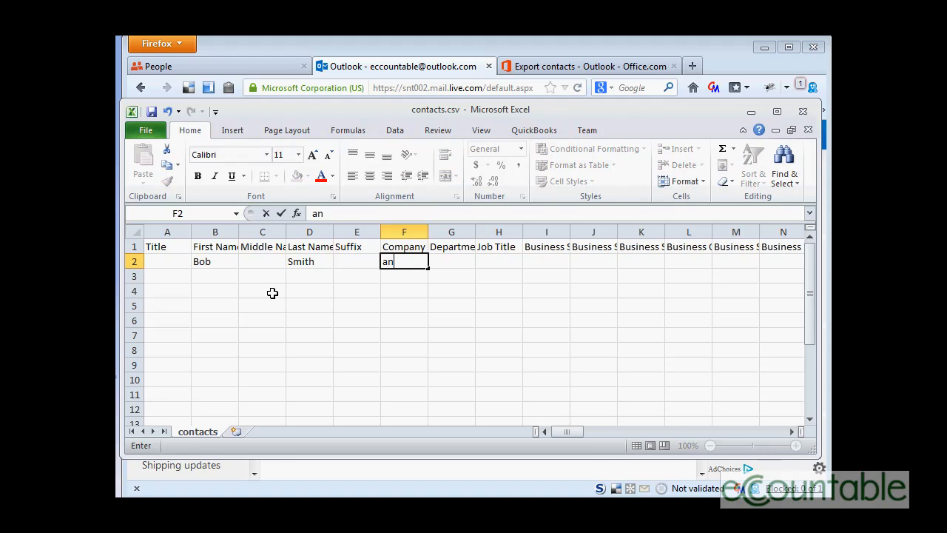
{"action": "type", "text": "ycom"}
{"action": "type", "text": "pany"}
{"action": "key", "text": "Tab"}
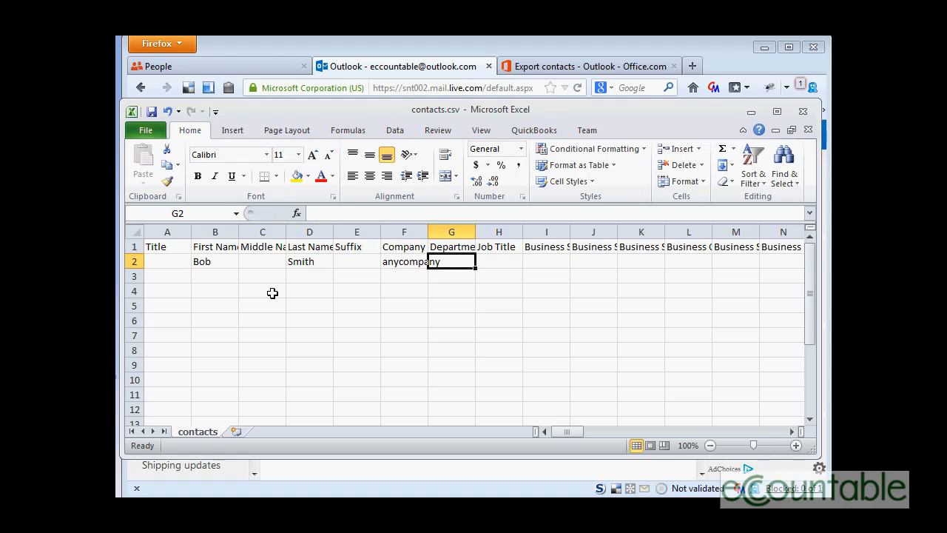
Step: Move right along the contact row past the blank business fields
{"action": "key", "text": "Tab"}
{"action": "key", "text": "Tab"}
{"action": "key", "text": "Tab"}
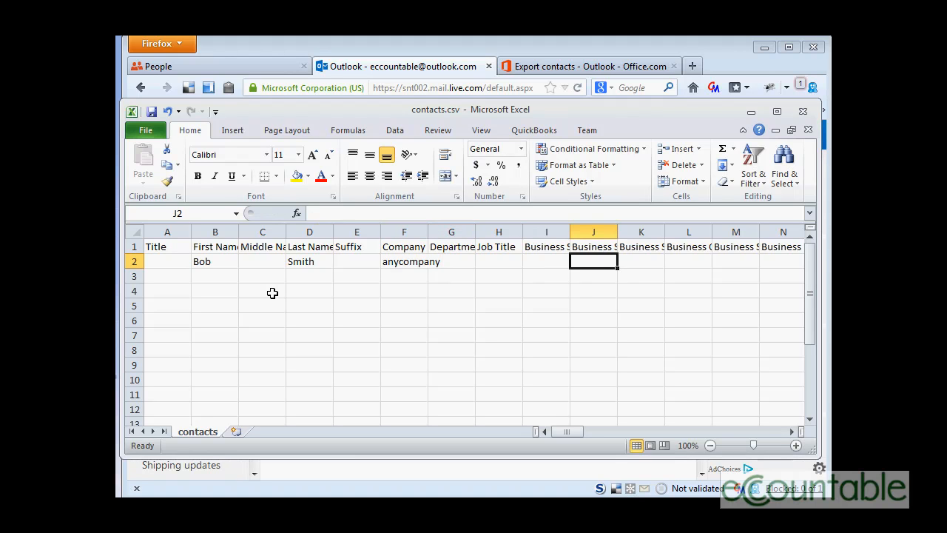
{"action": "key", "text": "Tab"}
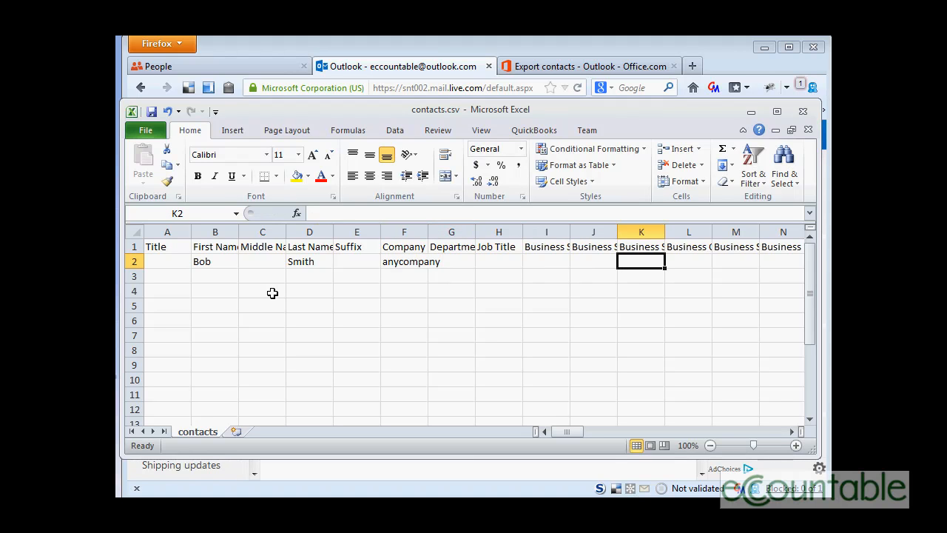
{"action": "key", "text": "Tab"}
{"action": "key", "text": "Tab"}
{"action": "key", "text": "Tab"}
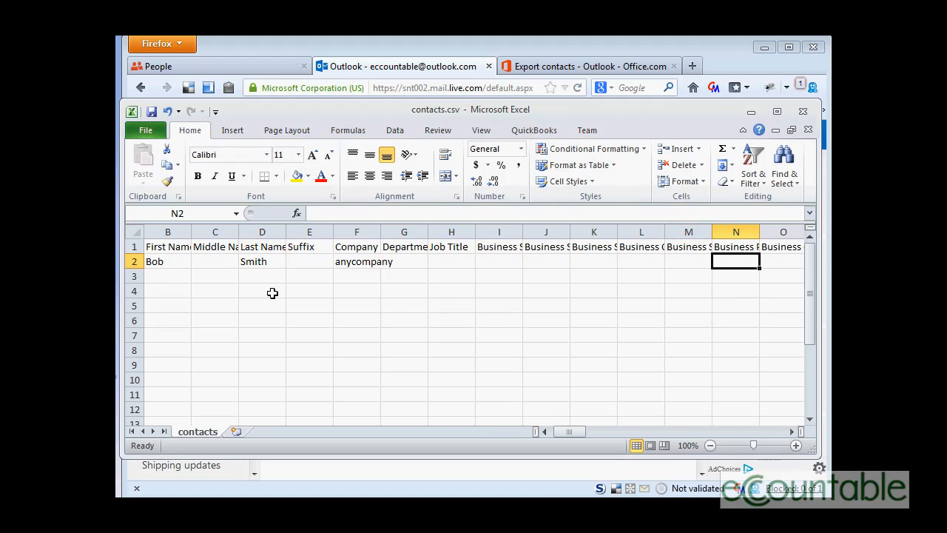
{"action": "key", "text": "Tab"}
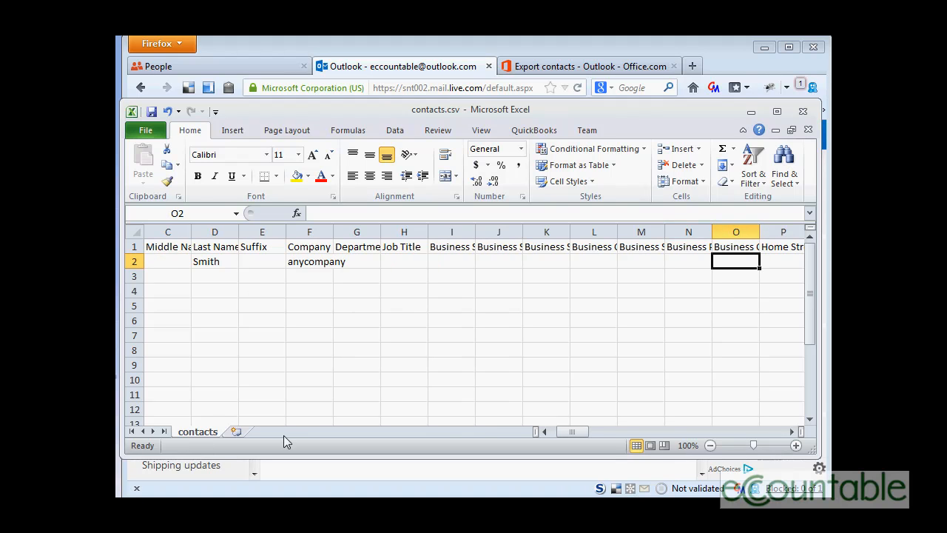
{"action": "mouse_move", "coordinate": [572, 431]}
{"action": "left_mouse_down"}
{"action": "mouse_move", "coordinate": [604, 433]}
{"action": "mouse_move", "coordinate": [547, 432]}
{"action": "left_mouse_up"}
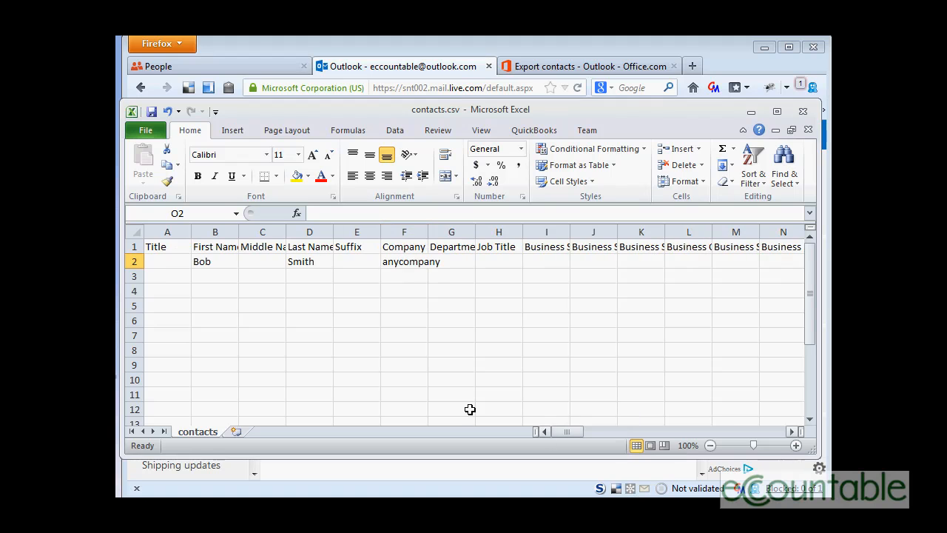
Step: Widen every column of the sheet so all headers read in full
{"action": "left_click", "coordinate": [134, 232]}
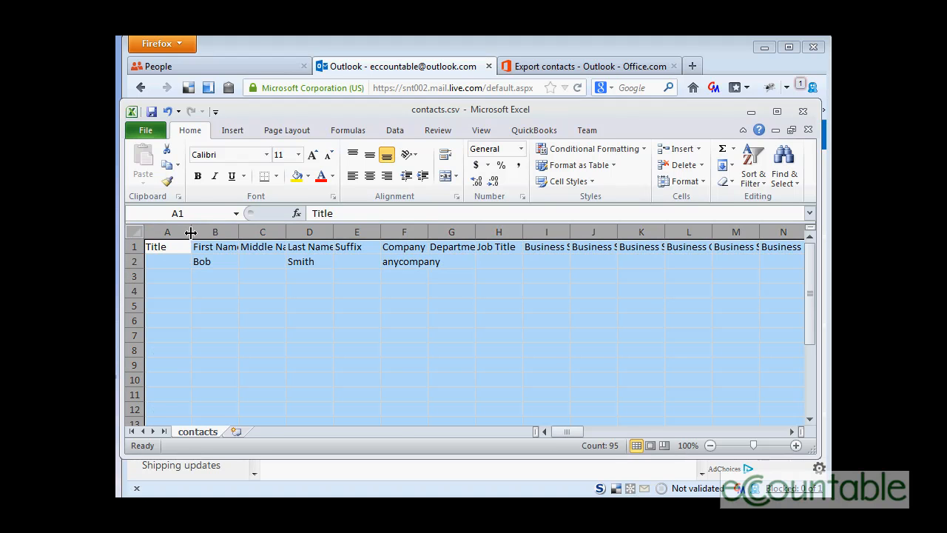
{"action": "left_click_drag", "start_coordinate": [190, 232], "coordinate": [227, 231]}
{"action": "left_click", "coordinate": [302, 269]}
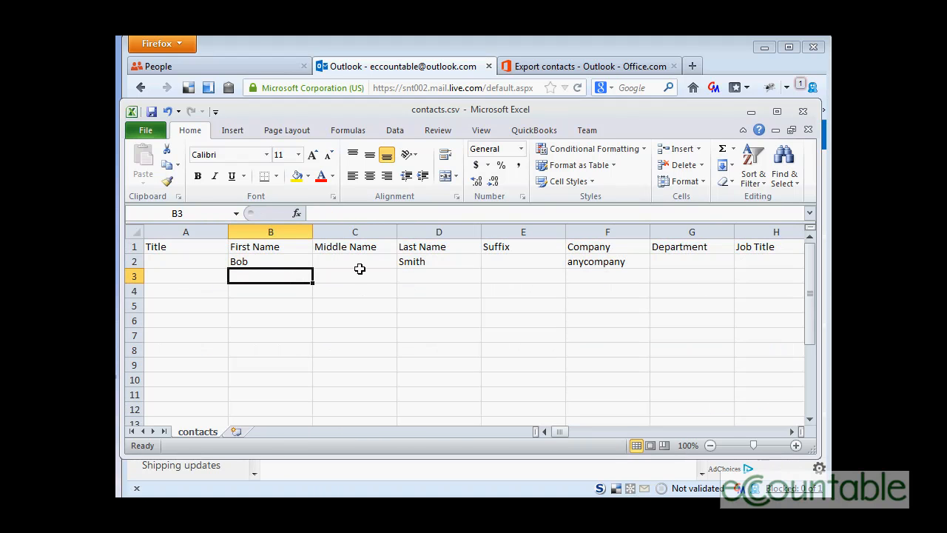
Step: Move along row 2 to the empty E-mail Address cell in column BF
{"action": "key", "text": "Up"}
{"action": "key", "text": "Right"}
{"action": "key", "text": "Right"}
{"action": "key", "text": "Right"}
{"action": "key", "text": "Right"}
{"action": "key", "text": "Right"}
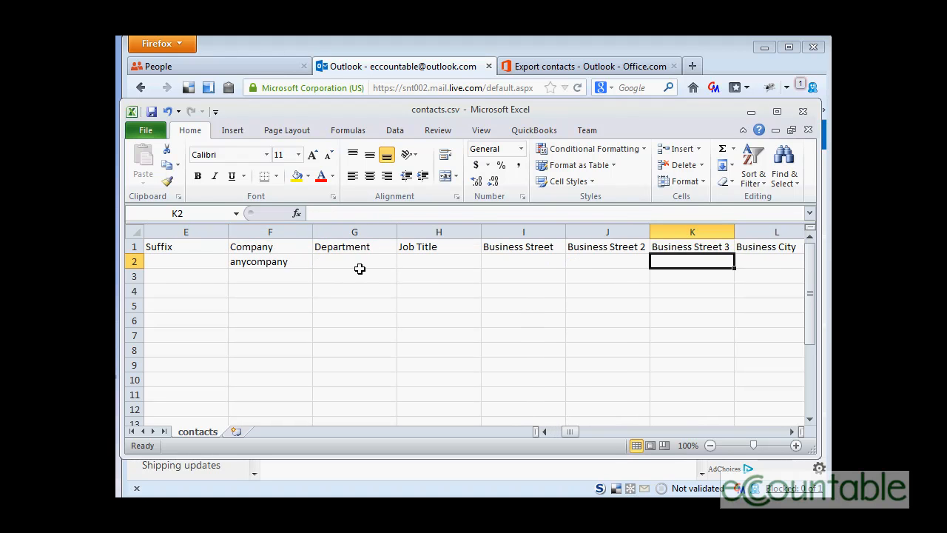
{"action": "key", "text": "Right"}
{"action": "key", "text": "Right"}
{"action": "key", "text": "Right"}
{"action": "key", "text": "Right"}
{"action": "key", "text": "Right"}
{"action": "key", "text": "Right"}
{"action": "key", "text": "Right"}
{"action": "key", "text": "Right"}
{"action": "key", "text": "Right"}
{"action": "key", "text": "Right"}
{"action": "key", "text": "Right"}
{"action": "key", "text": "Right"}
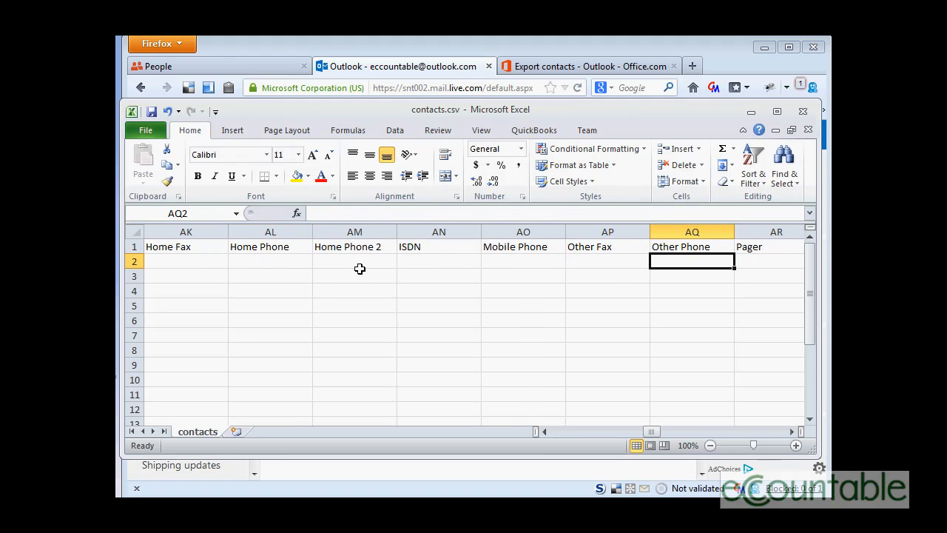
{"action": "key", "text": "Right"}
{"action": "key", "text": "Right"}
{"action": "key", "text": "Right"}
{"action": "key", "text": "Right"}
{"action": "key", "text": "Right"}
{"action": "key", "text": "Right"}
{"action": "key", "text": "Right"}
{"action": "key", "text": "Right"}
{"action": "key", "text": "Right"}
{"action": "key", "text": "Right"}
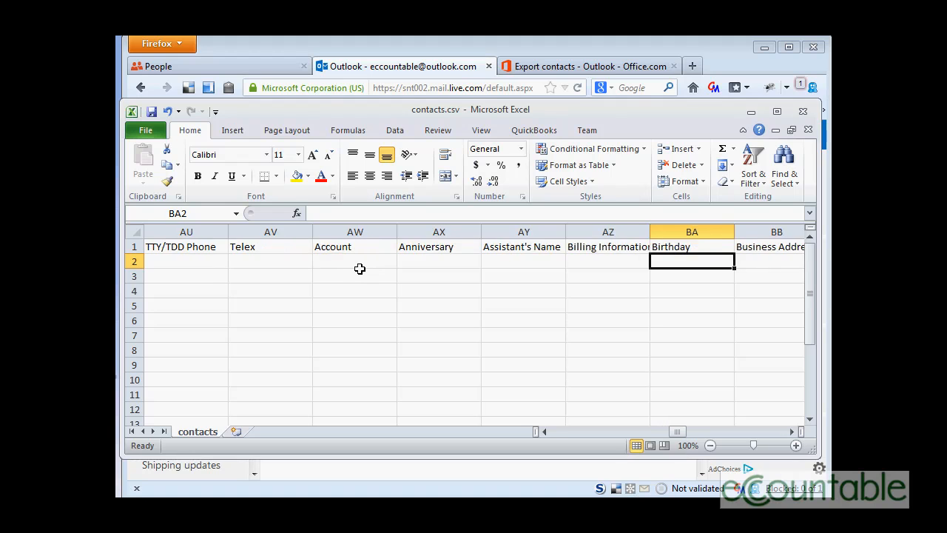
{"action": "key", "text": "Right"}
{"action": "key", "text": "Right"}
{"action": "key", "text": "Right"}
{"action": "key", "text": "Right"}
{"action": "key", "text": "Right"}
{"action": "key", "text": "Right"}
{"action": "key", "text": "Right"}
{"action": "key", "text": "Right"}
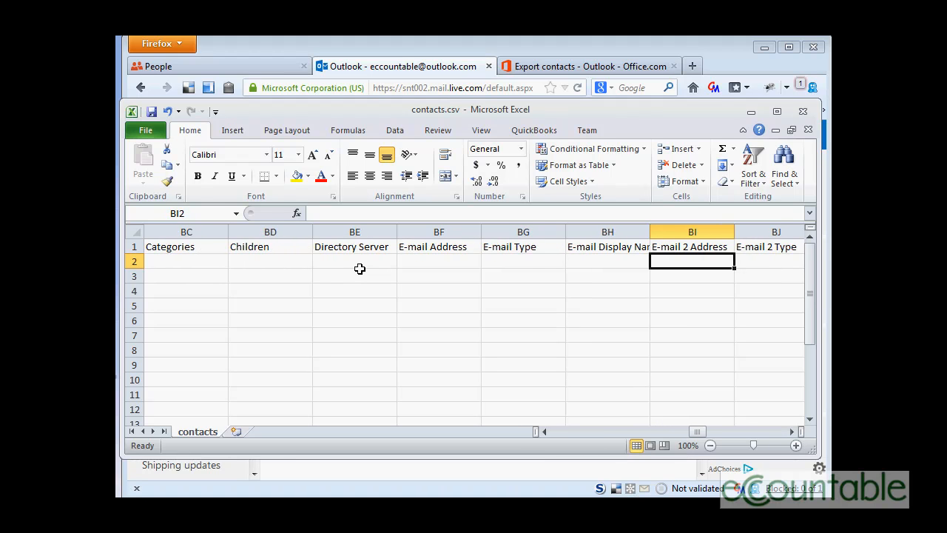
{"action": "key", "text": "Right"}
{"action": "key", "text": "Left"}
{"action": "key", "text": "Left"}
{"action": "key", "text": "Left"}
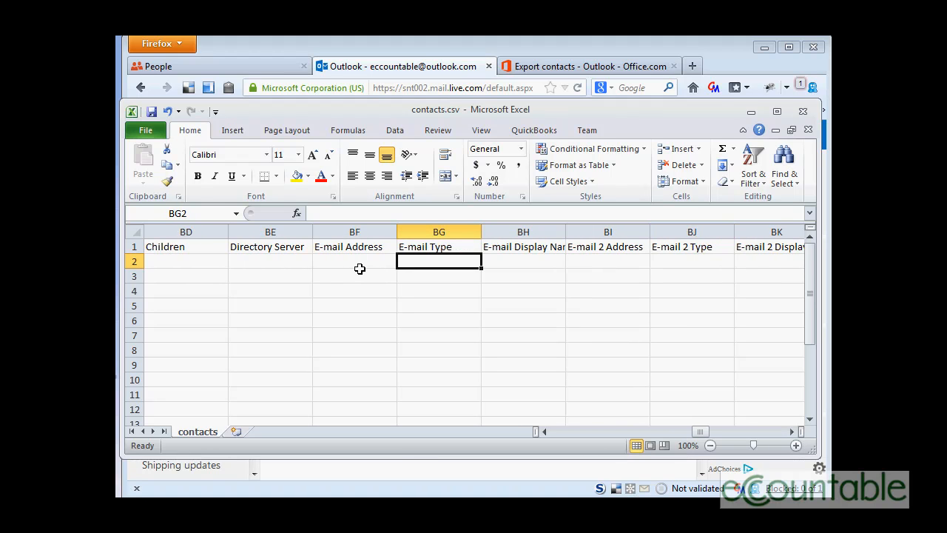
{"action": "key", "text": "Left"}
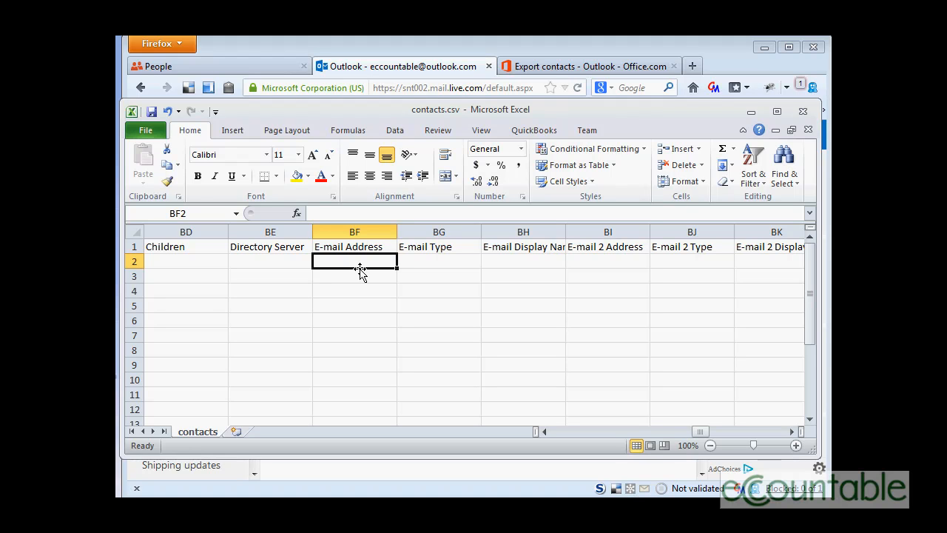
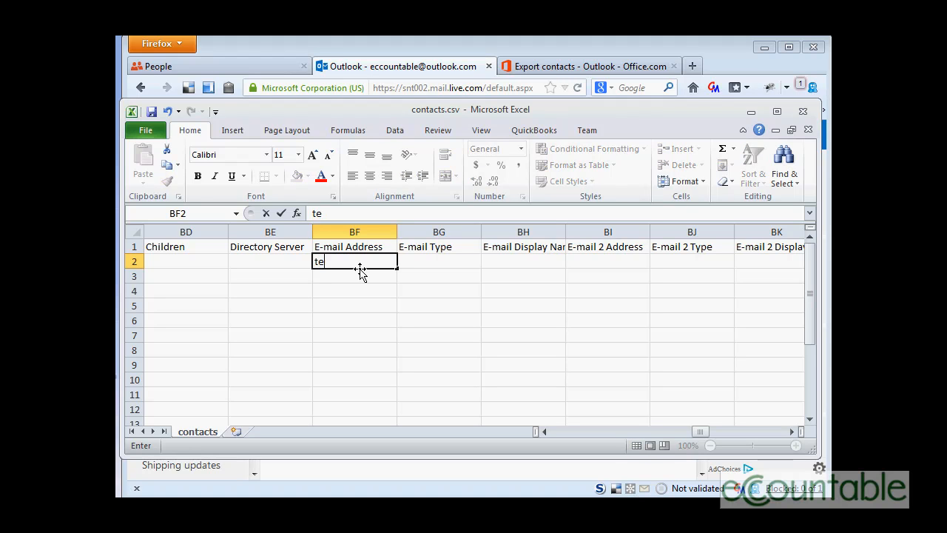
Step: Commit the test e-mail address in Bob's E-mail Address cell
{"action": "key", "text": "Tab"}
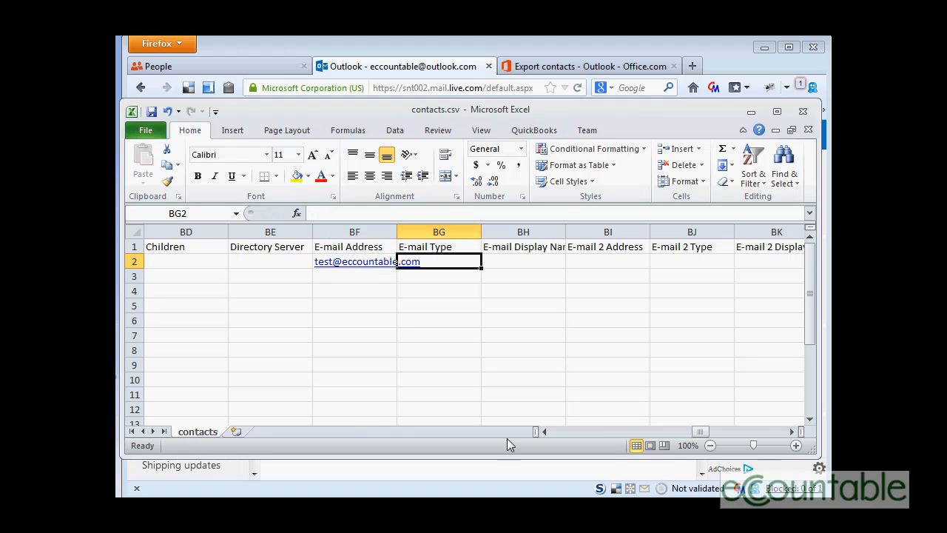
{"action": "left_click_drag", "start_coordinate": [699, 432], "coordinate": [546, 433]}
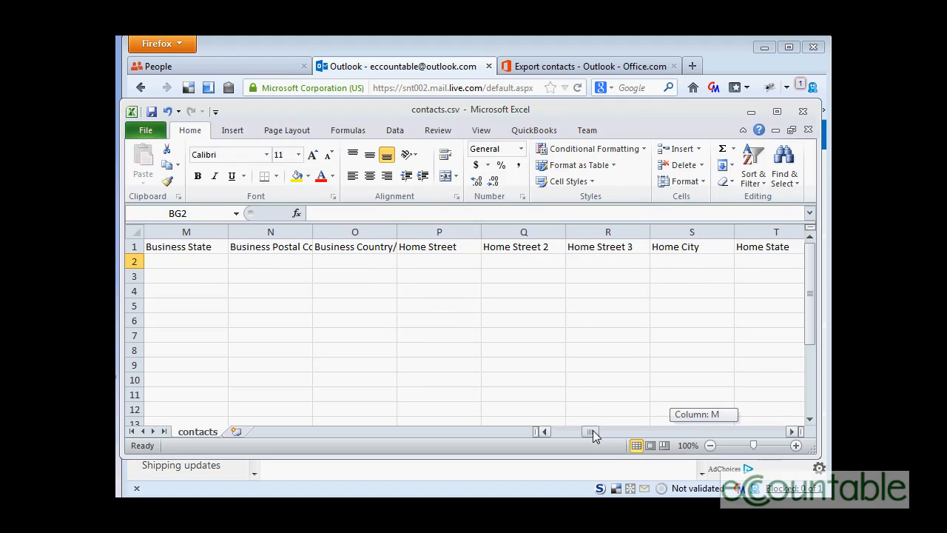
Step: Save the sheet as contacts.csv in CSV (Comma delimited), replacing the existing file
{"action": "left_click", "coordinate": [146, 130]}
{"action": "left_click", "coordinate": [159, 175]}
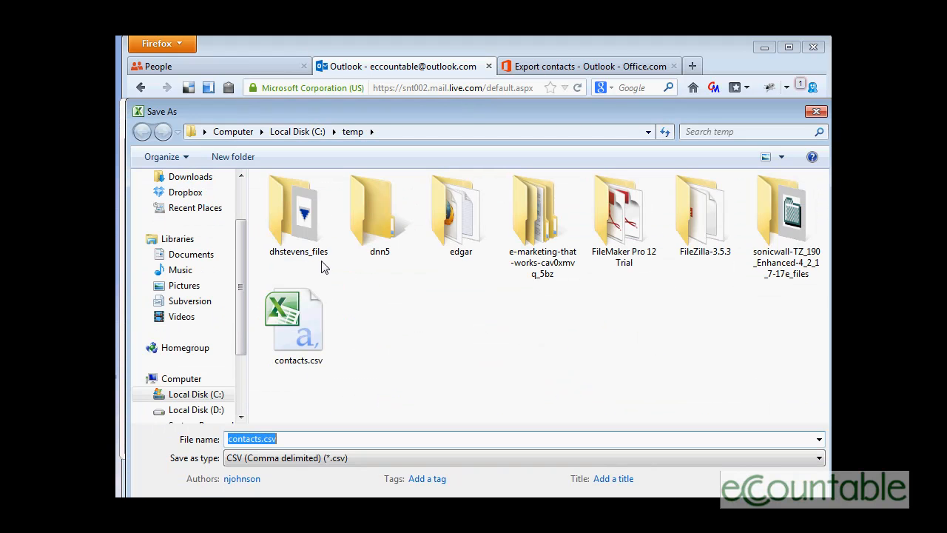
{"action": "left_click", "coordinate": [254, 438]}
{"action": "double_click", "coordinate": [282, 437]}
{"action": "left_click_drag", "start_coordinate": [446, 109], "coordinate": [442, 72]}
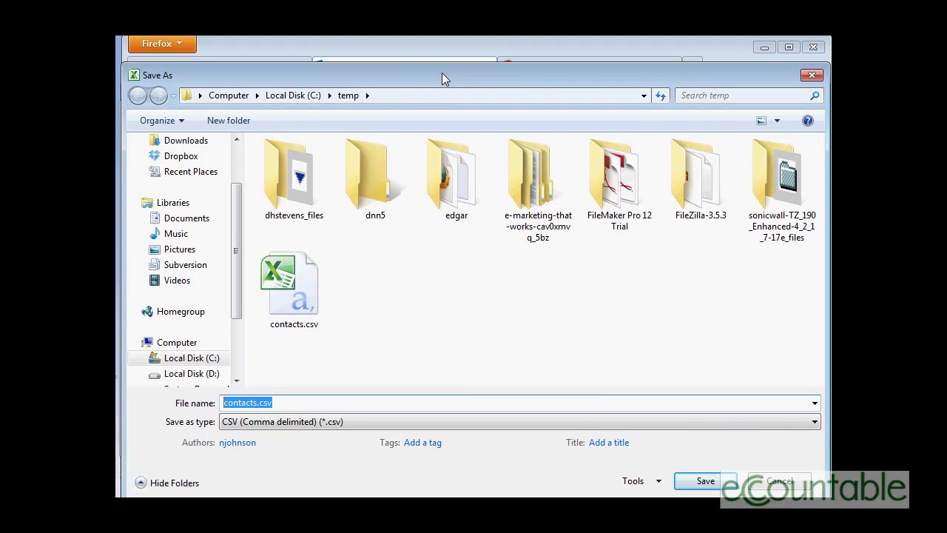
{"action": "left_click", "coordinate": [705, 481]}
{"action": "left_click", "coordinate": [812, 431]}
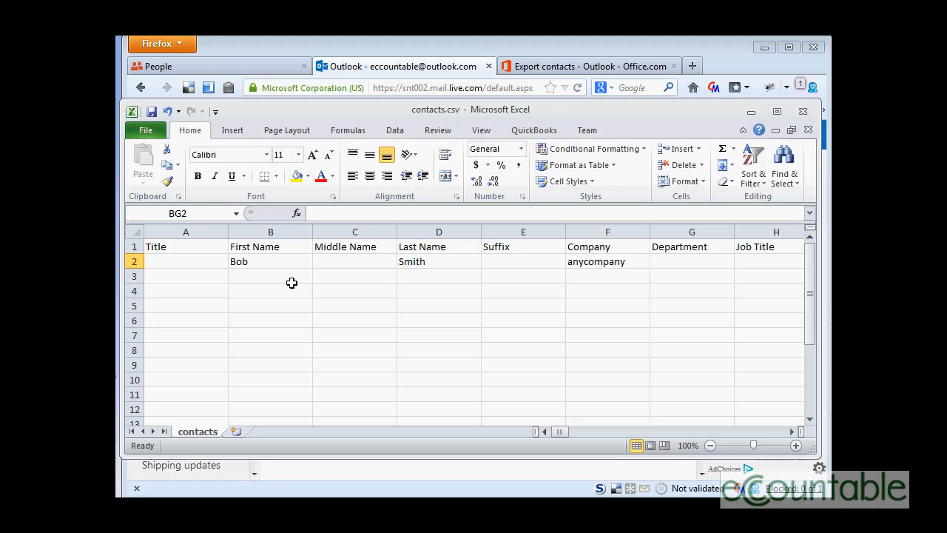
Step: Minimize Excel and switch Outlook.com from the inbox to the People page
{"action": "left_click", "coordinate": [751, 112]}
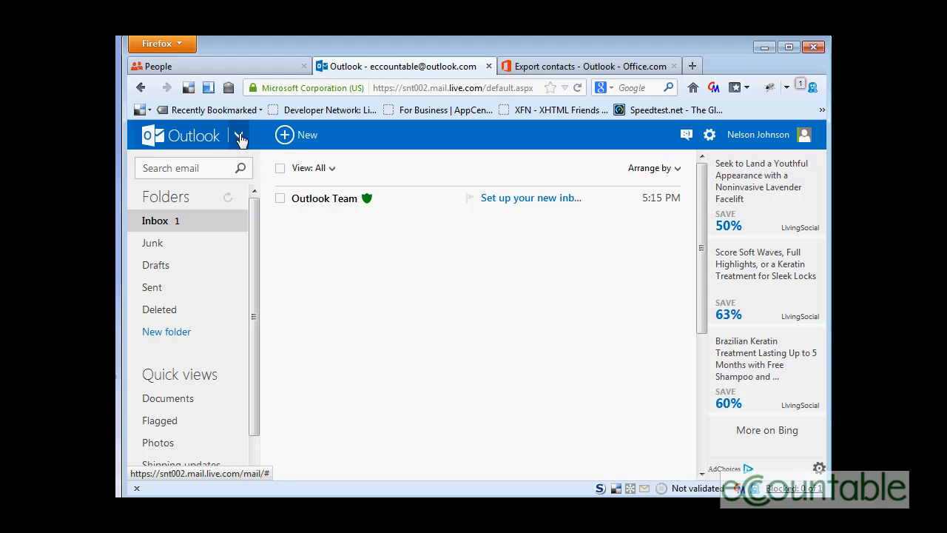
{"action": "left_click", "coordinate": [240, 136]}
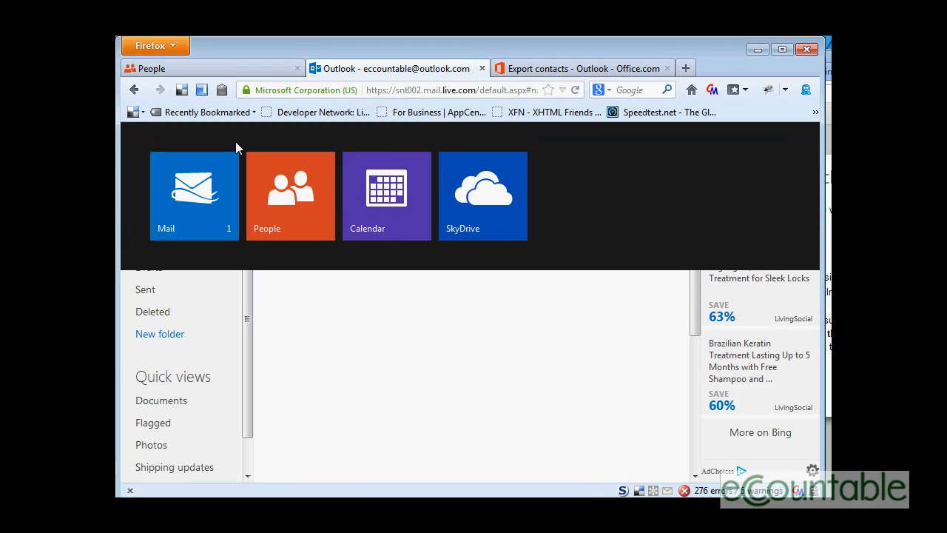
{"action": "left_click", "coordinate": [290, 197]}
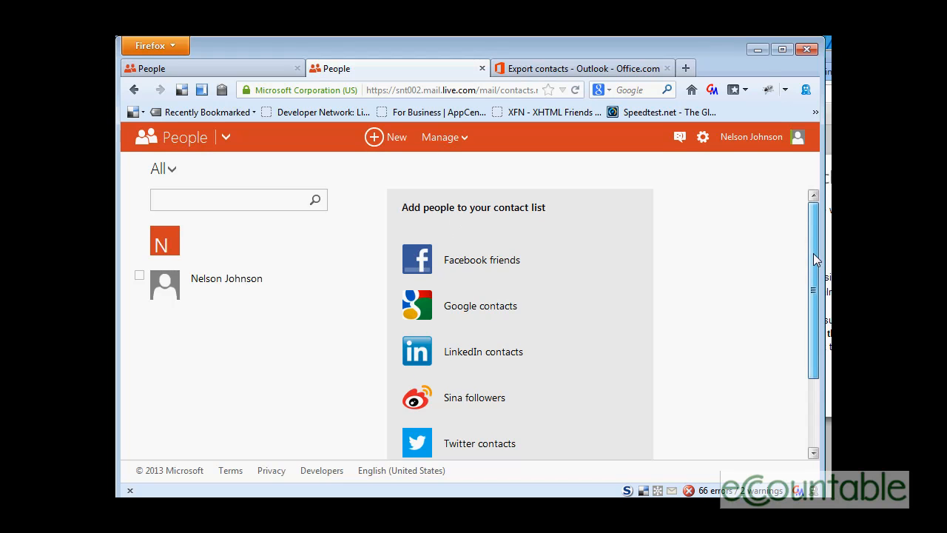
{"action": "left_click_drag", "start_coordinate": [813, 259], "coordinate": [813, 333]}
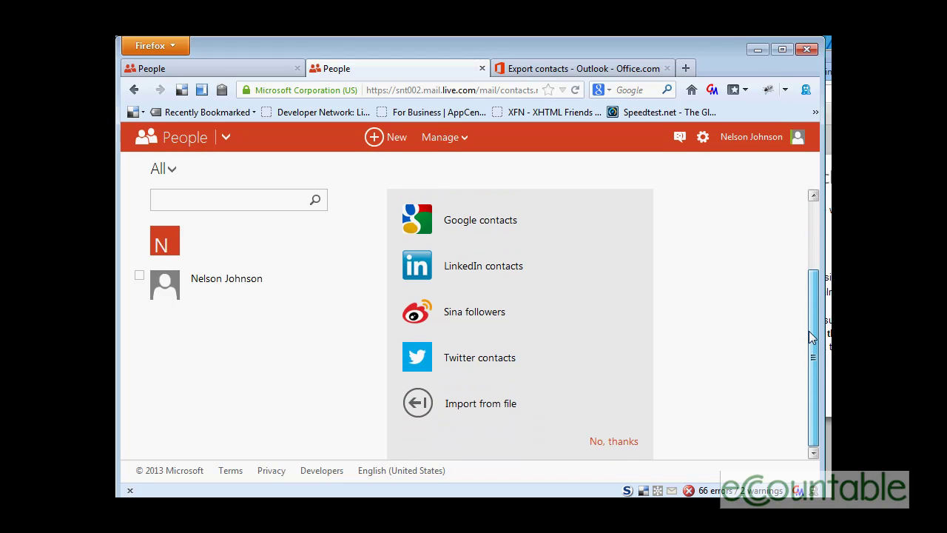
Step: Choose Import from file among the contact-adding sources
{"action": "left_click", "coordinate": [482, 406]}
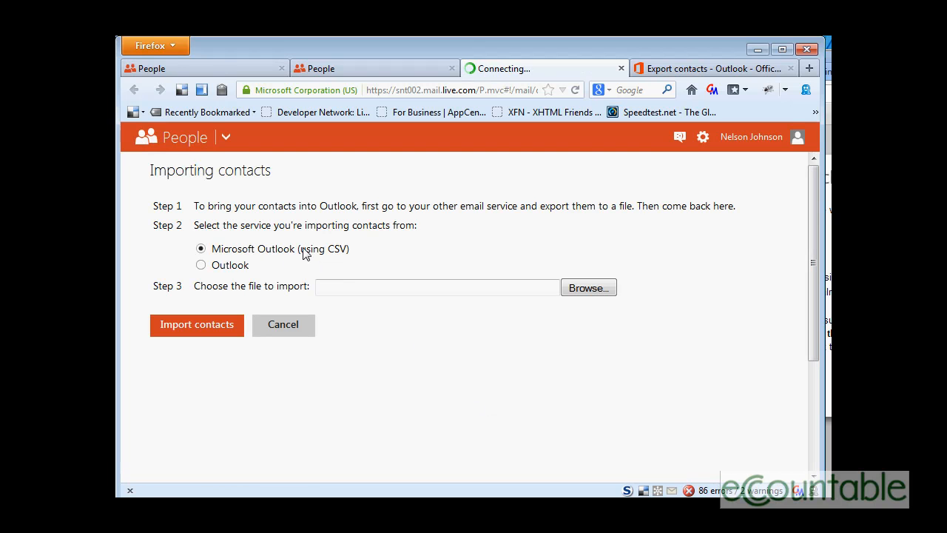
Step: Pick C:\temp\contacts.csv as the import file and run Import contacts
{"action": "left_click", "coordinate": [588, 287]}
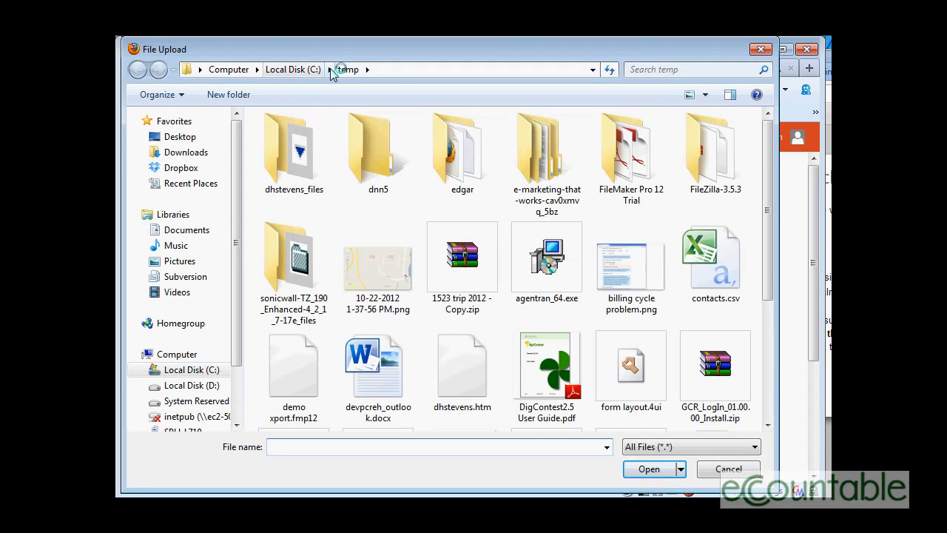
{"action": "left_click", "coordinate": [404, 69]}
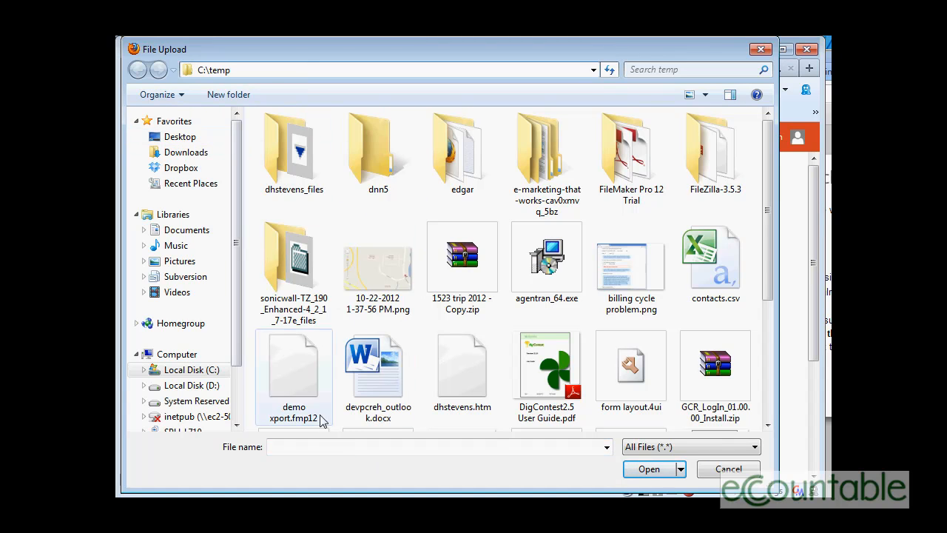
{"action": "left_click", "coordinate": [312, 448]}
{"action": "type", "text": "cont"}
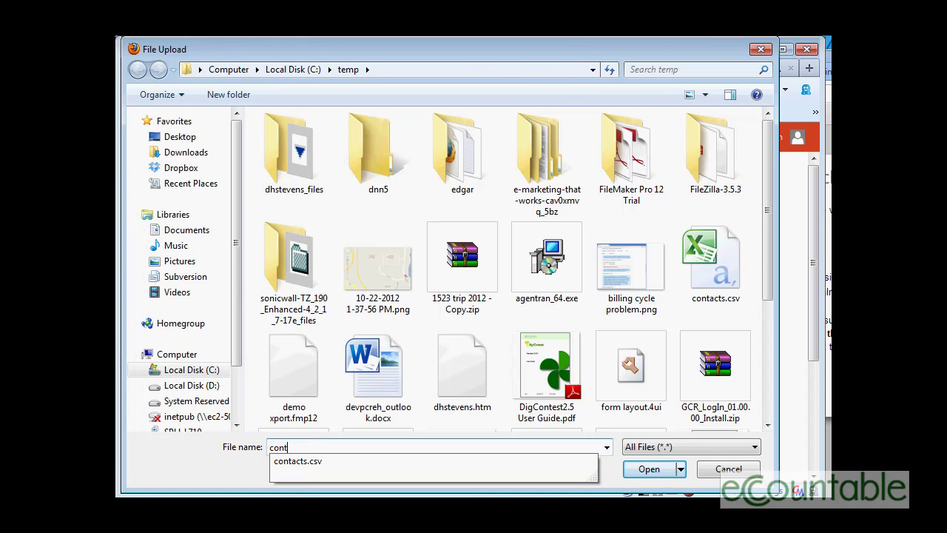
{"action": "key", "text": "Down"}
{"action": "key", "text": "Return"}
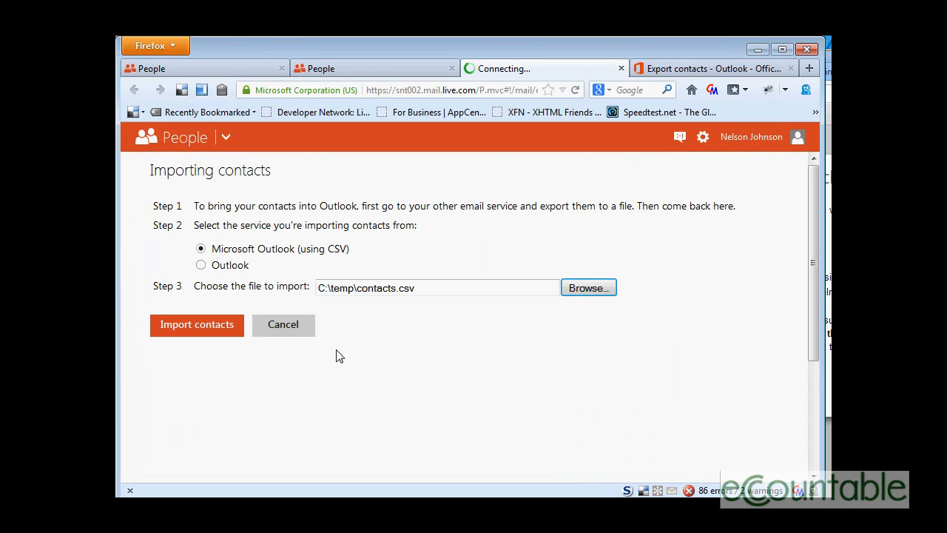
{"action": "left_click", "coordinate": [207, 326]}
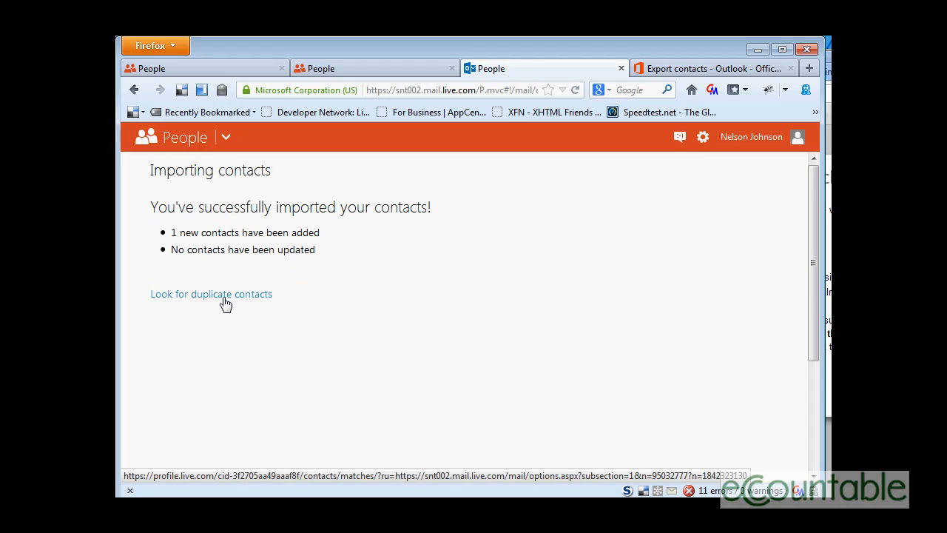
Step: Acknowledge the one-new-contact success message and return to the People list
{"action": "left_click", "coordinate": [190, 296]}
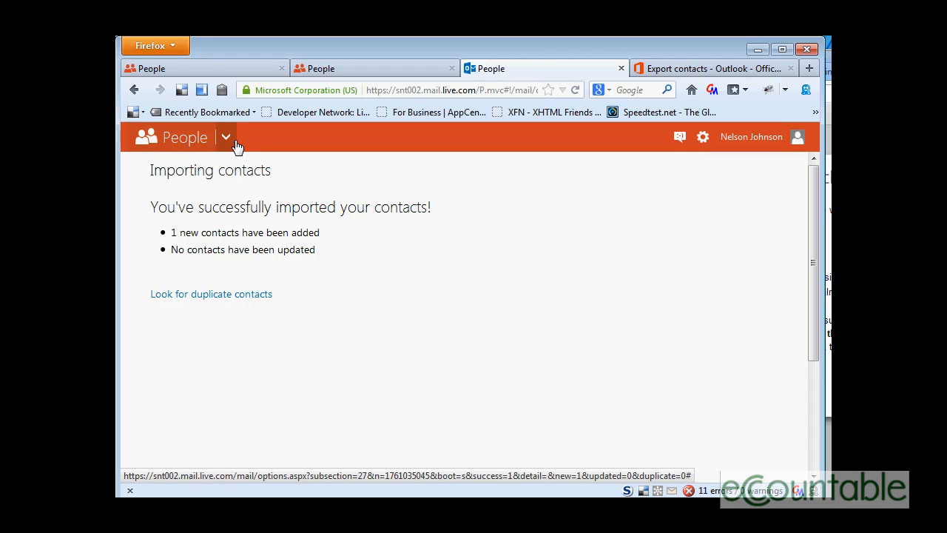
{"action": "left_click", "coordinate": [173, 139]}
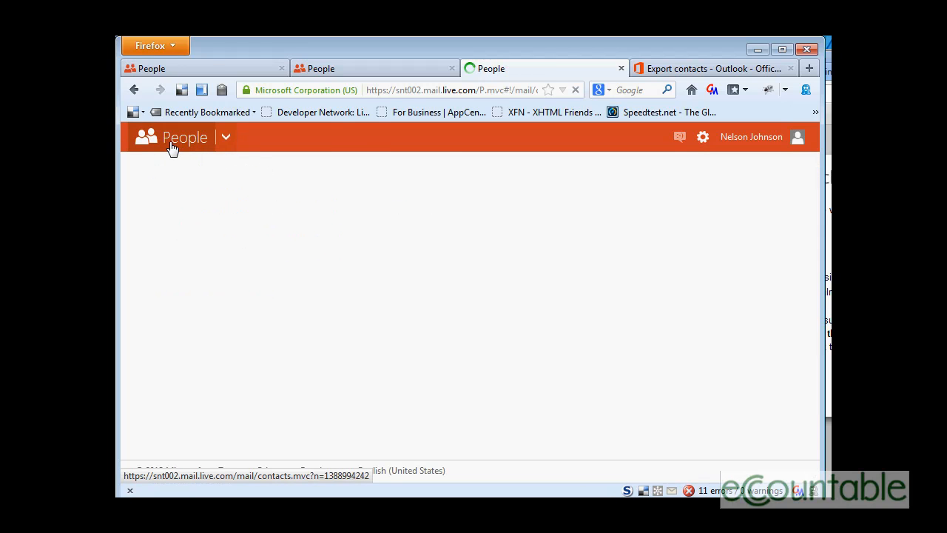